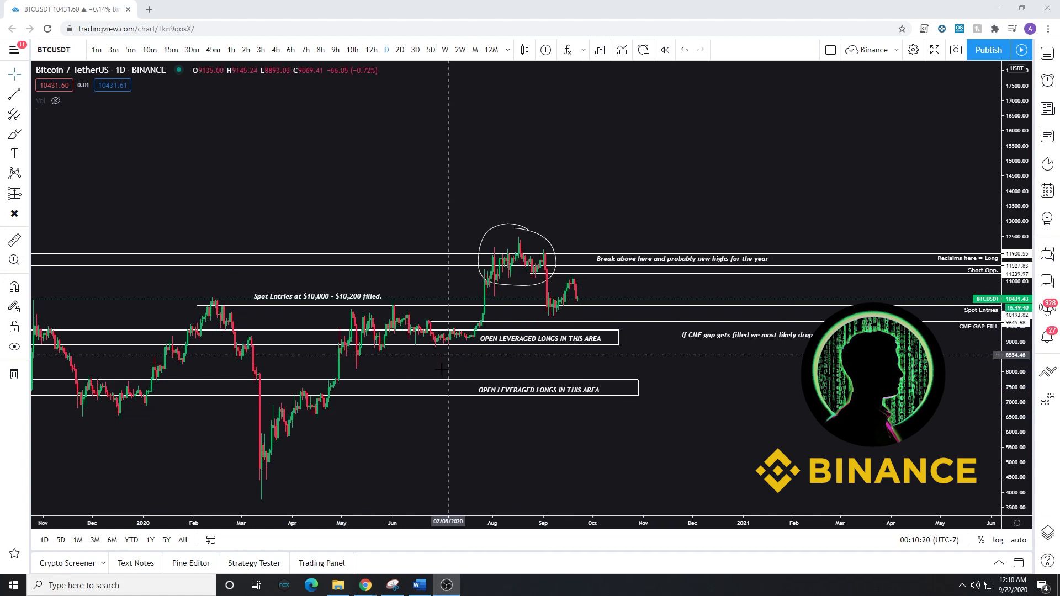
- After checking the leveraged-longs boxes and Short Opp. line, pan and zoom onto the August–September candles
click(460, 381)
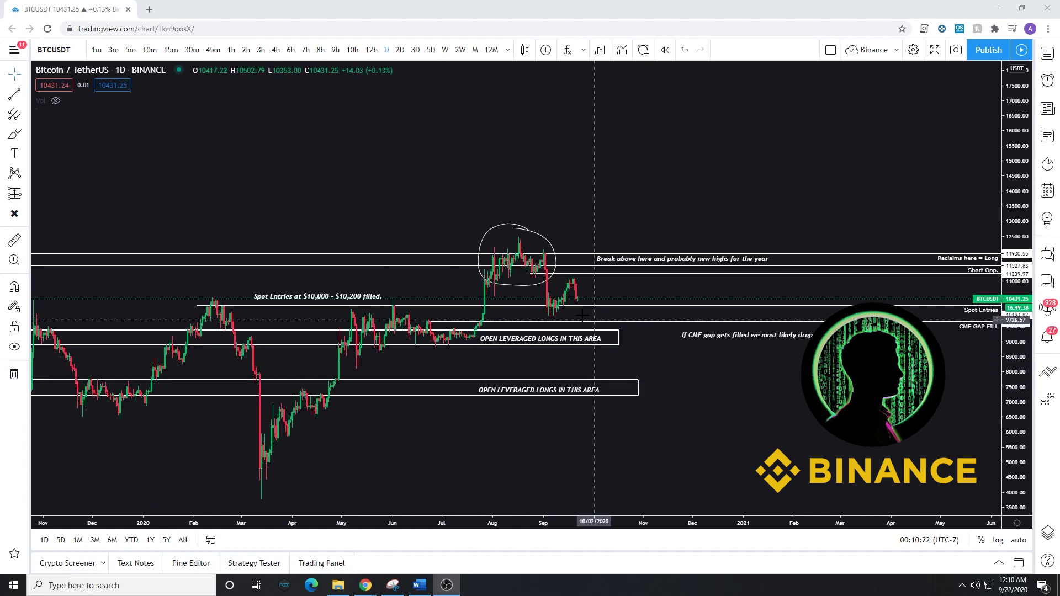
click(556, 336)
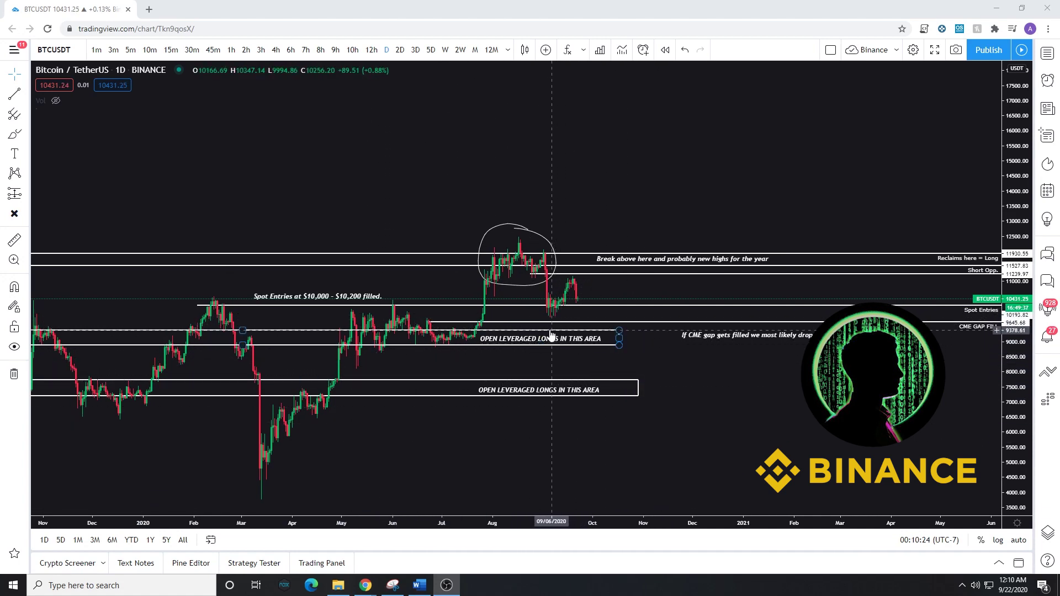
click(574, 275)
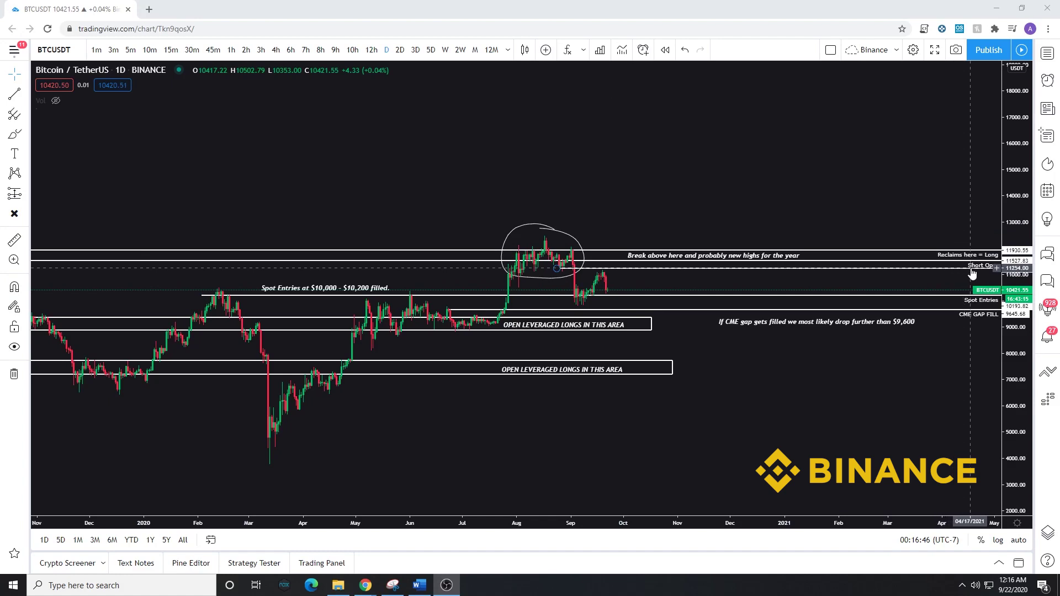
drag(941, 194, 839, 193)
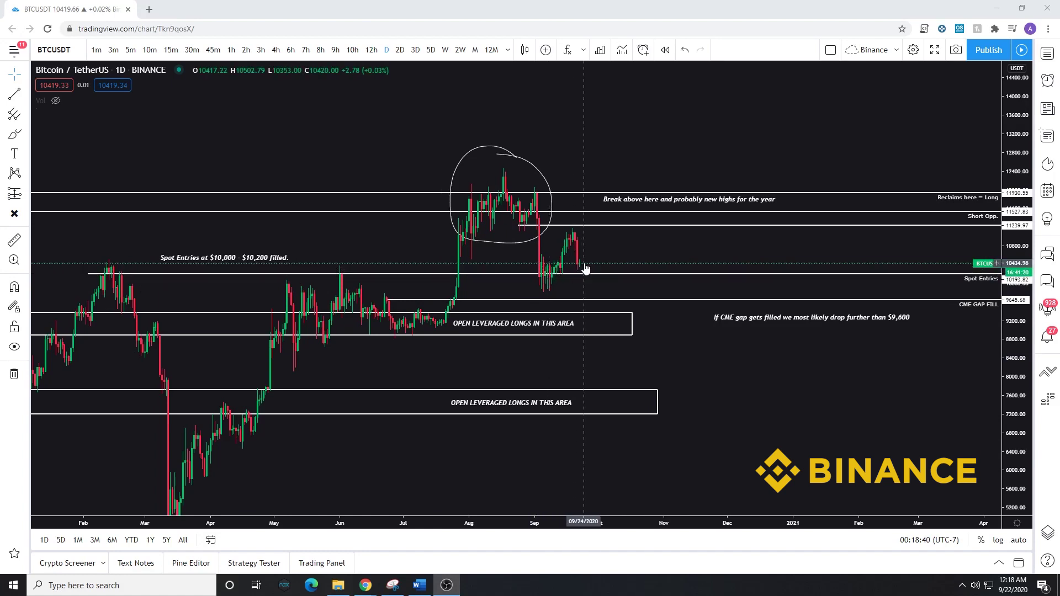
scroll(683, 281, down, 3)
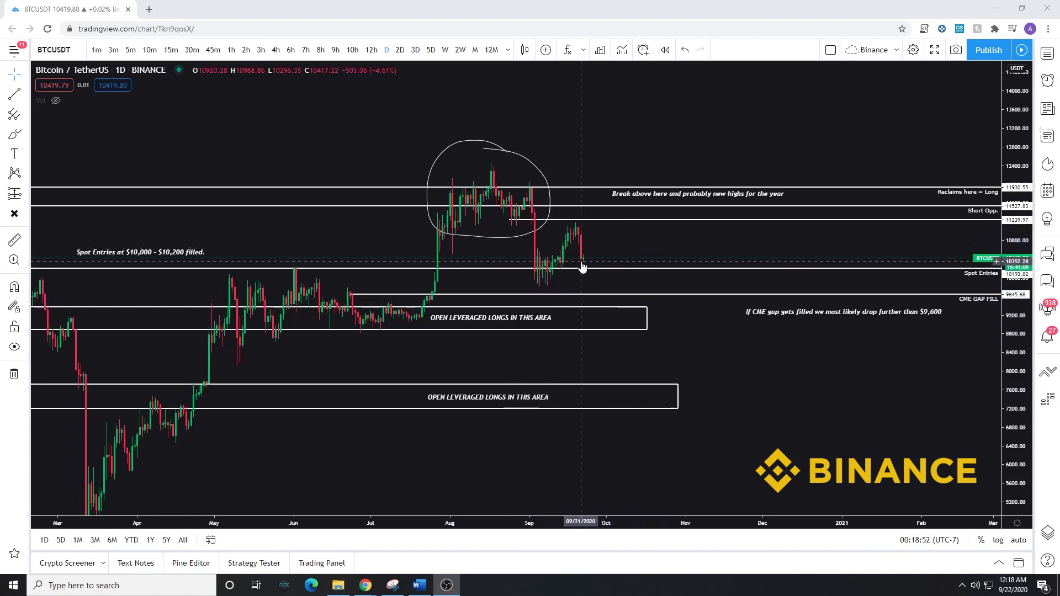
- Brush a bearish freehand path from the latest candle down through the CME gap toward 9,000
click(15, 134)
mouse_move(582, 257)
mouse_down()
mouse_move(606, 303)
mouse_move(654, 331)
mouse_move(737, 324)
mouse_up()
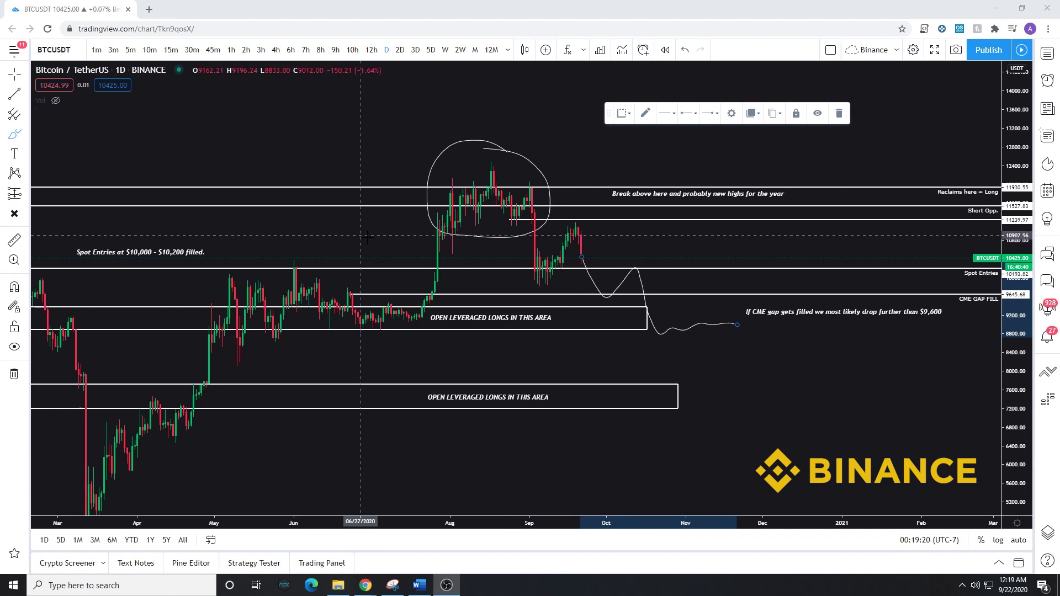
scroll(480, 259, down, 1)
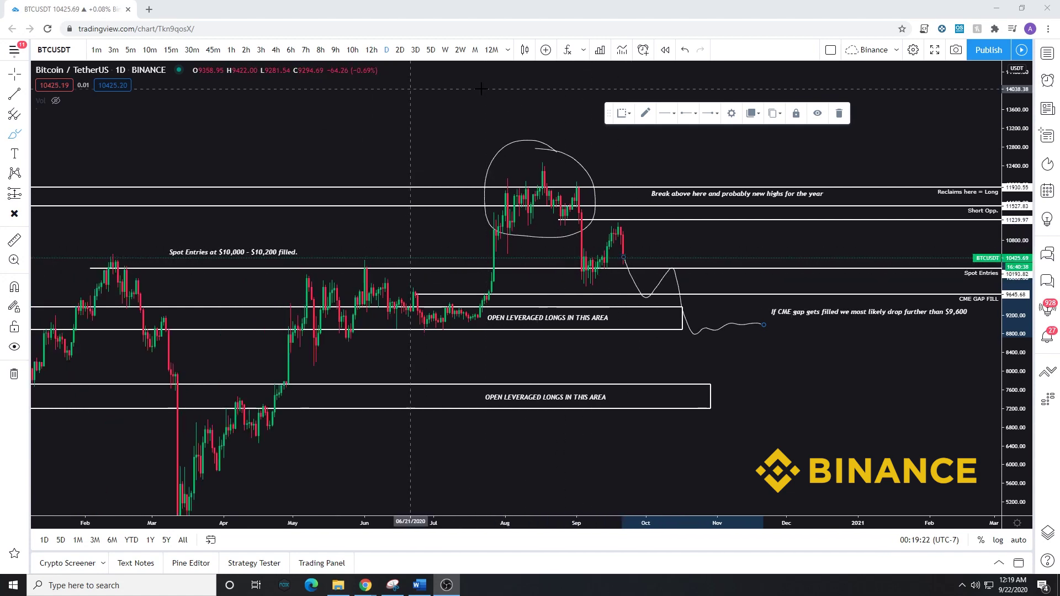
click(442, 52)
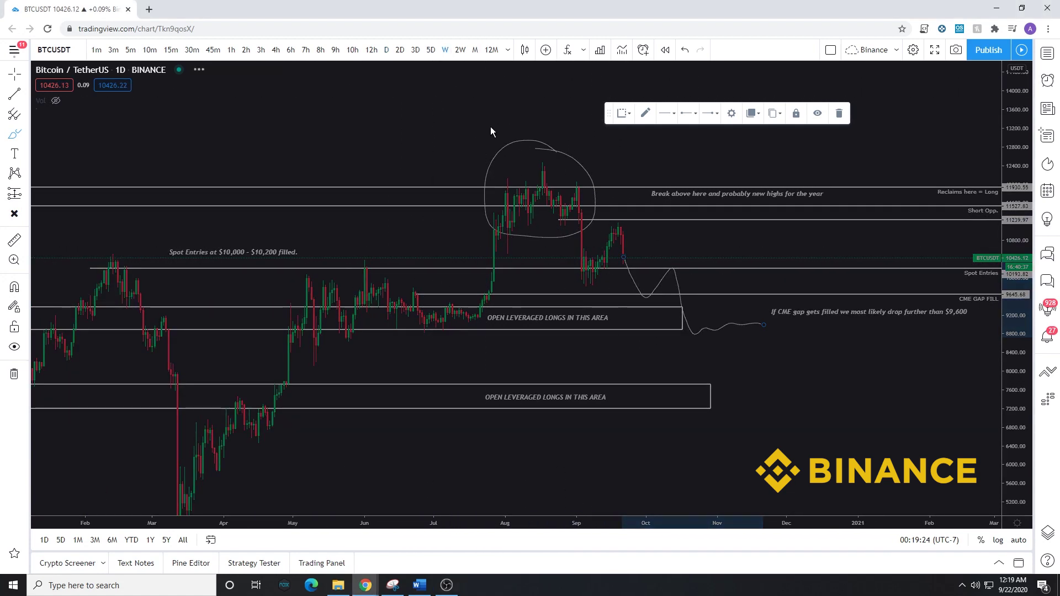
right_click(550, 142)
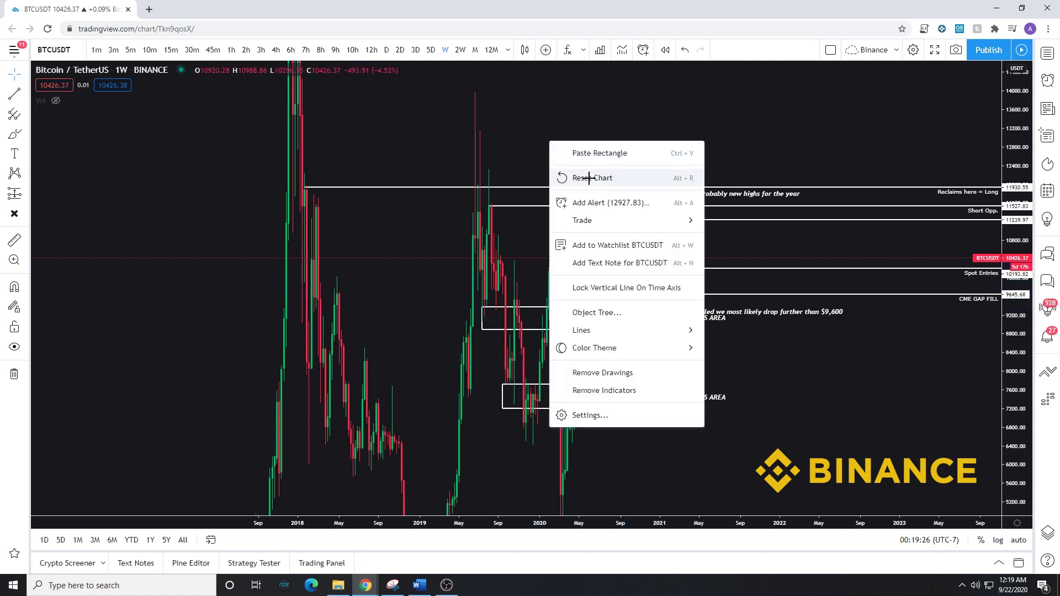
click(591, 178)
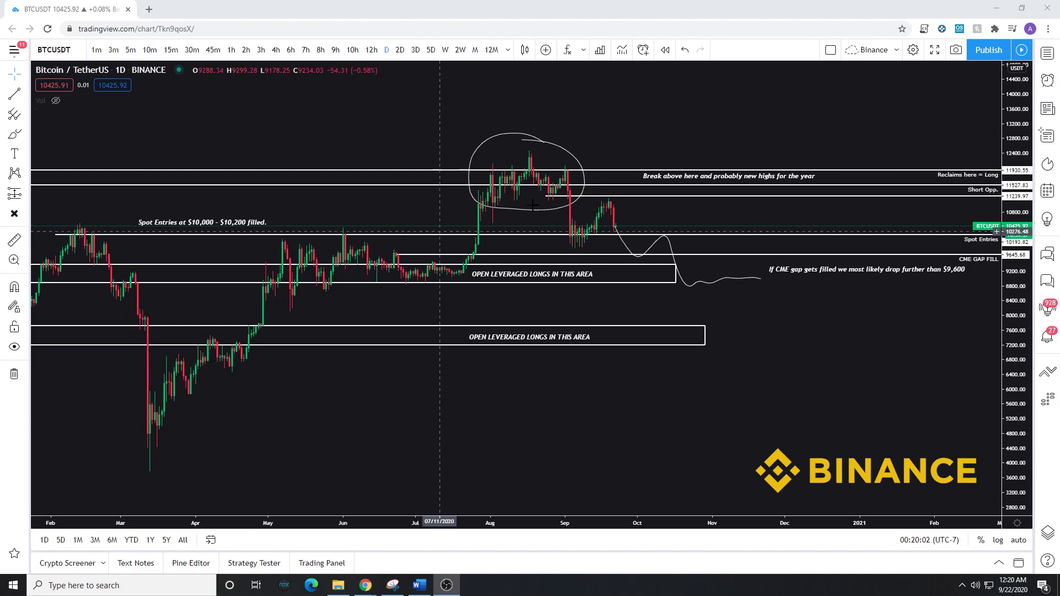
click(673, 264)
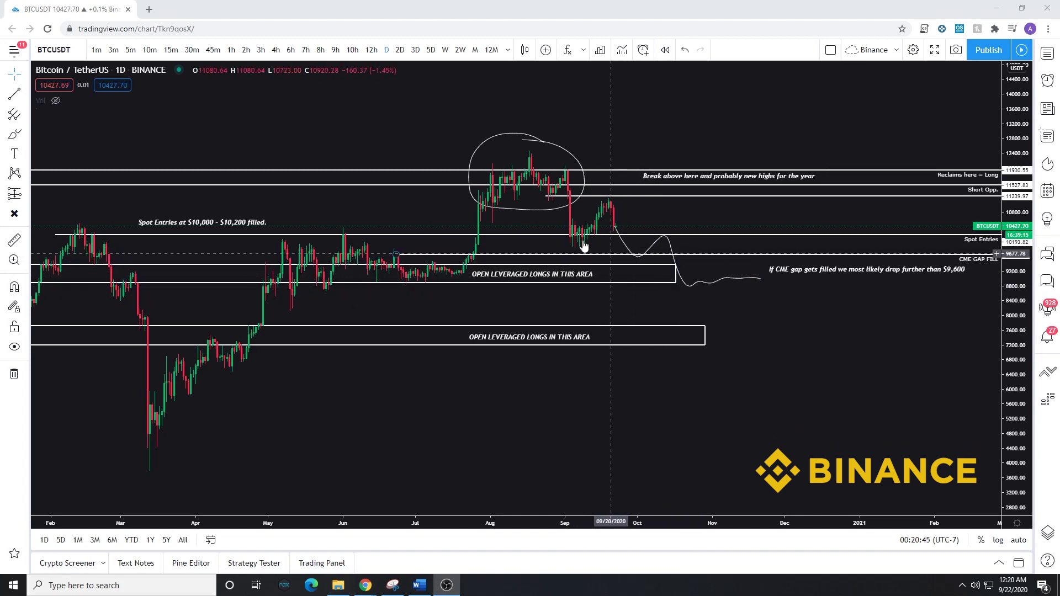
- Brush two wavy sideways range paths after the latest candle around the spot-entries level
click(635, 265)
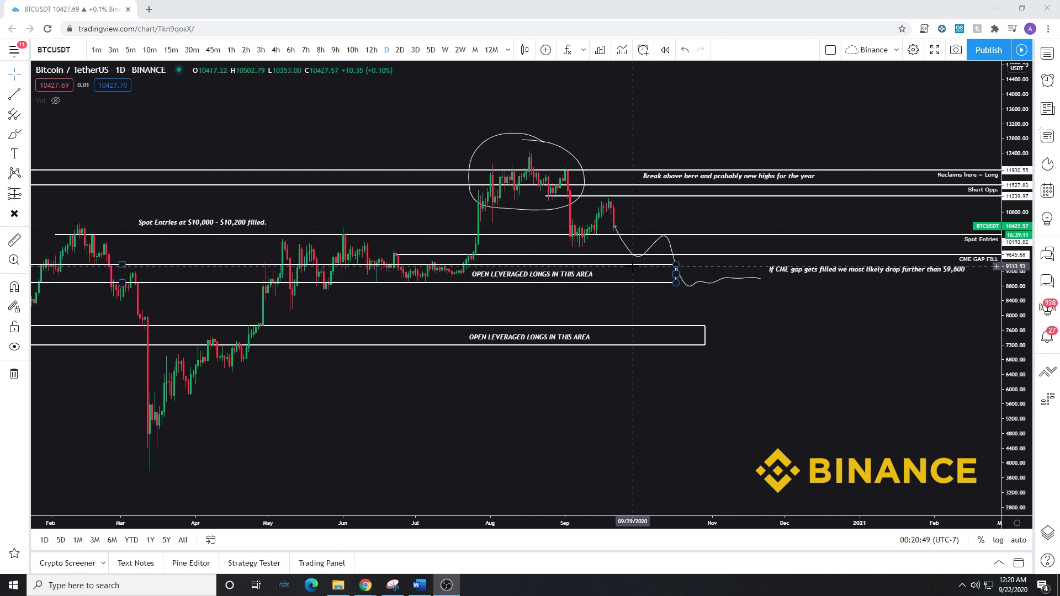
click(642, 280)
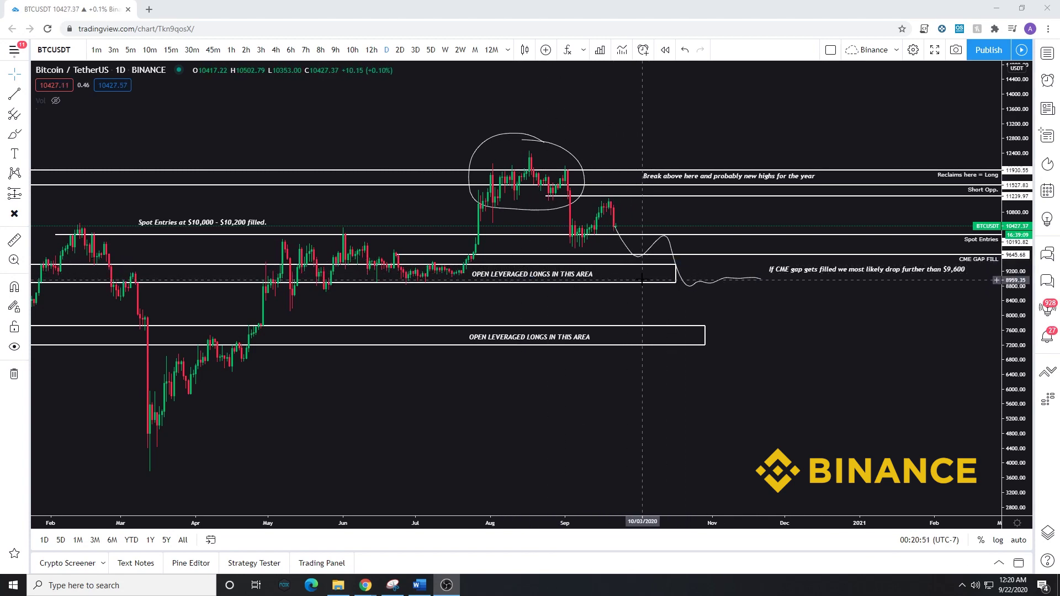
click(614, 226)
drag(610, 226, 700, 232)
mouse_move(609, 217)
mouse_down()
mouse_move(618, 226)
mouse_move(738, 225)
mouse_up()
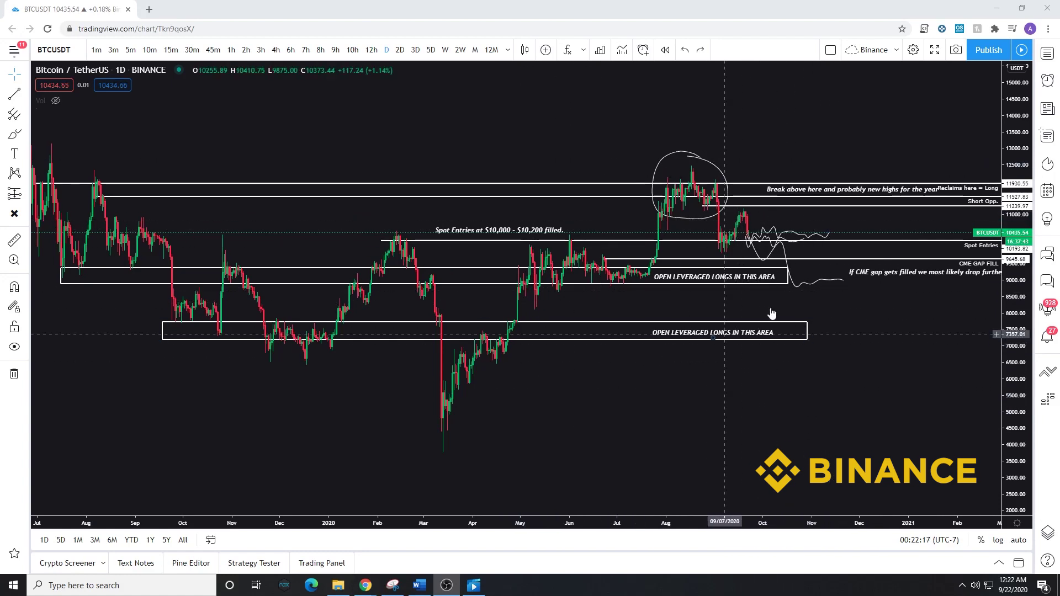
- Reset the chart view and delete the freehand wave drawing
right_click(734, 134)
click(844, 169)
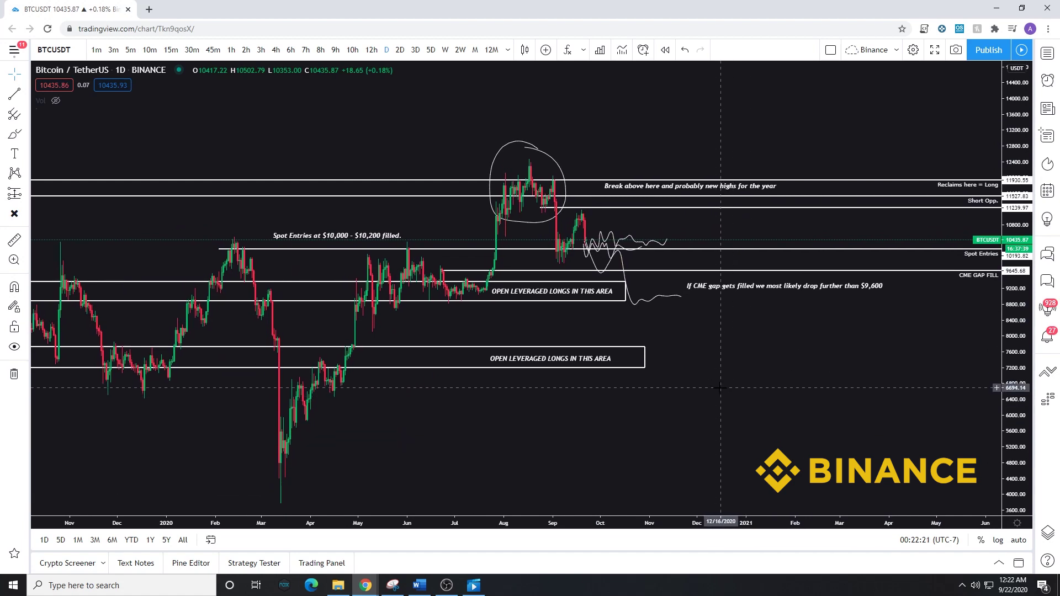
click(612, 251)
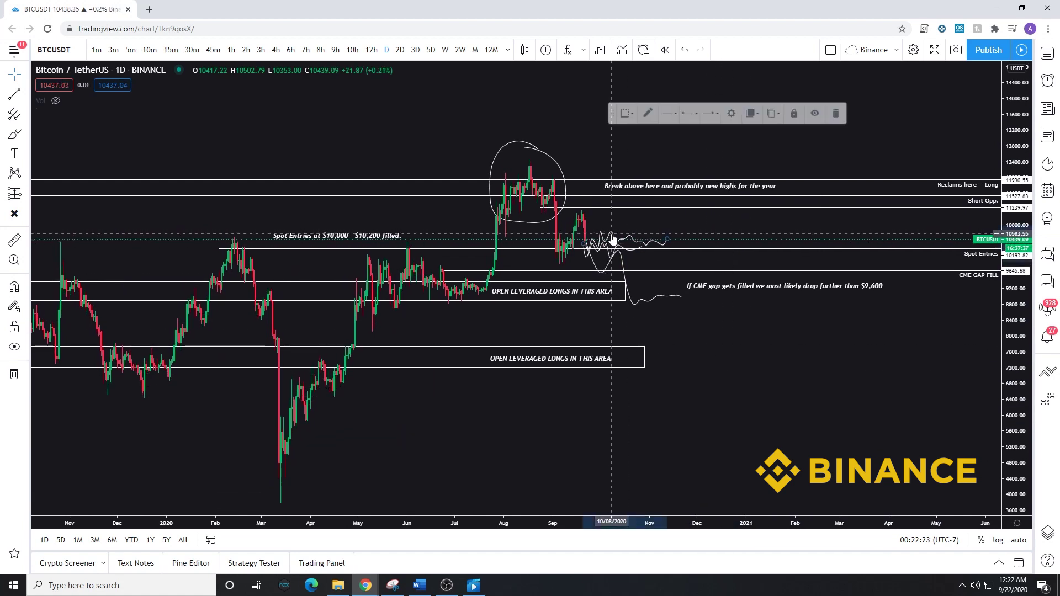
key(Delete)
- Delete the remaining freehand projection path
double_click(620, 258)
key(Escape)
key(Delete)
click(603, 255)
key(Delete)
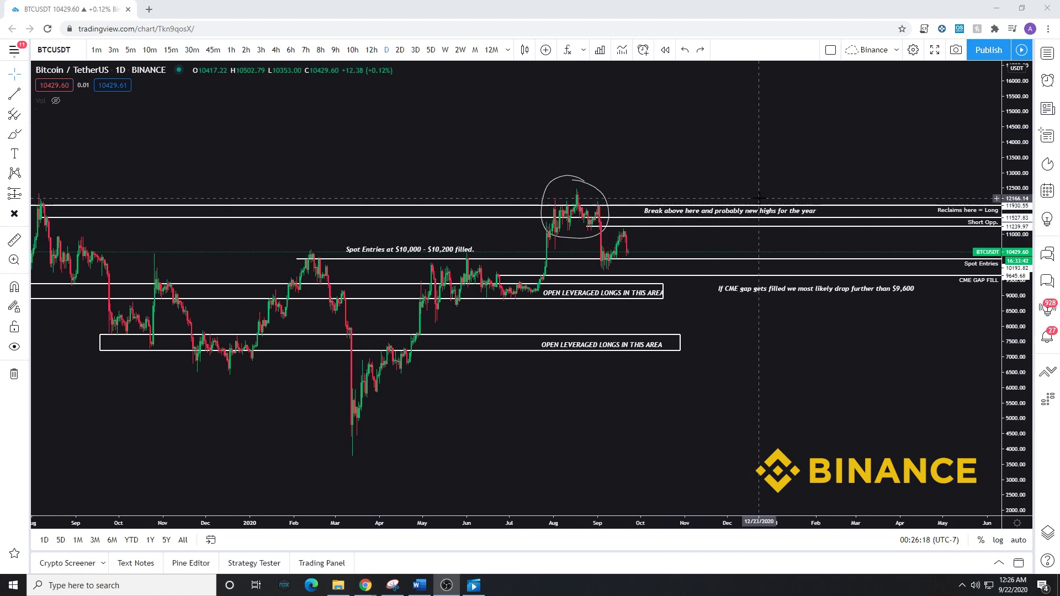
- Brush a path dipping to spot entries then dropping through the CME gap, plus a rising bullish stroke
click(14, 134)
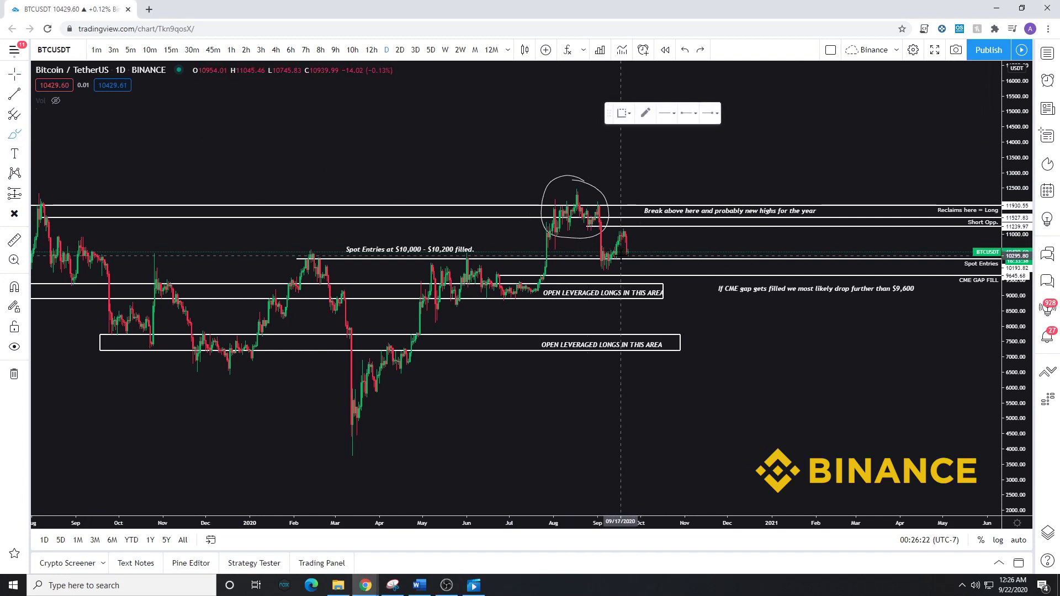
mouse_move(621, 257)
mouse_down()
mouse_move(641, 270)
mouse_move(654, 256)
mouse_up()
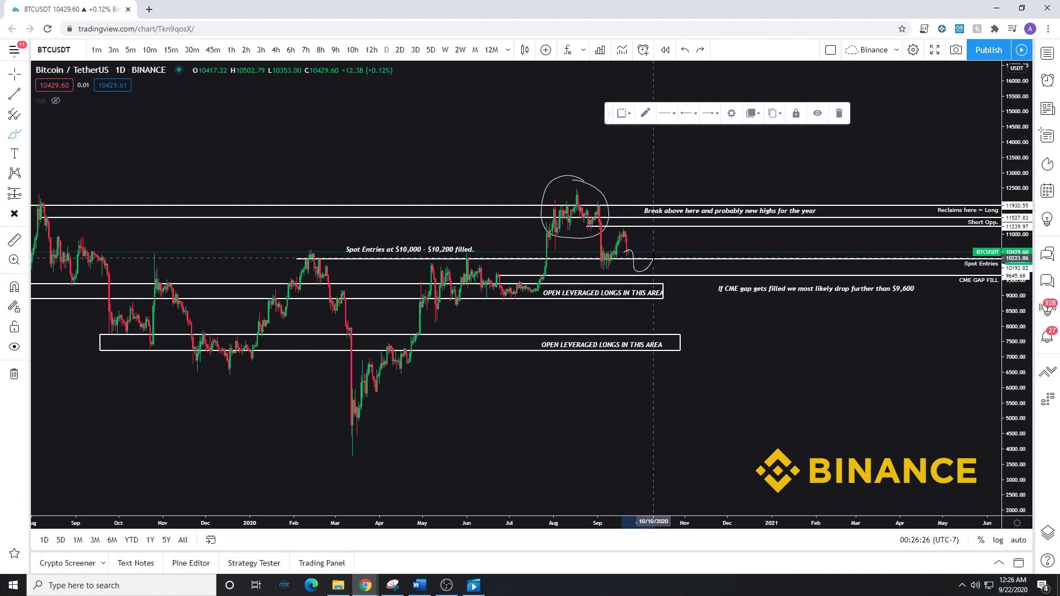
click(14, 194)
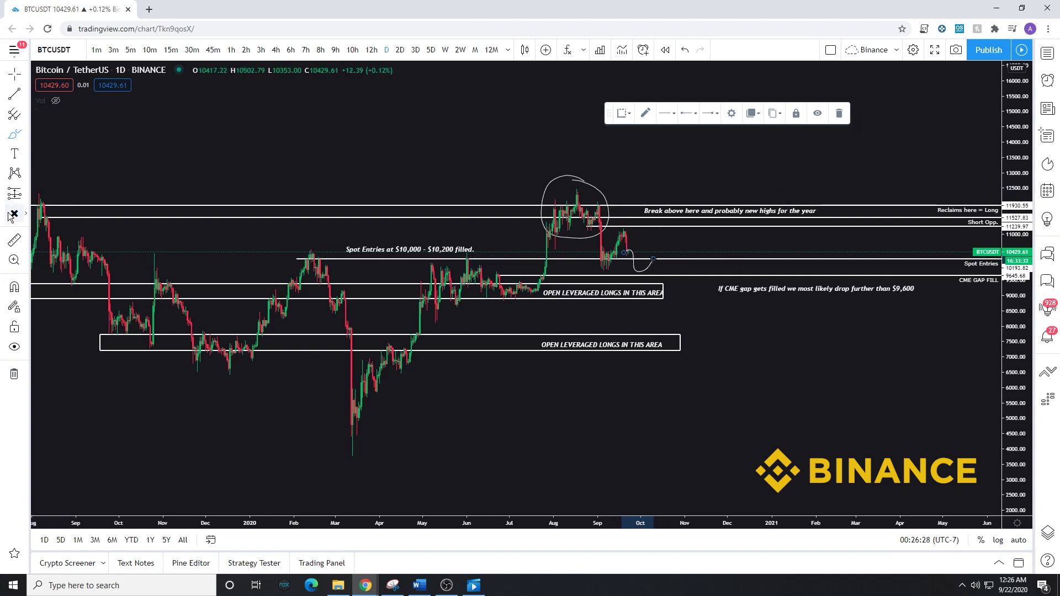
drag(656, 228, 655, 271)
key(Delete)
drag(655, 258, 686, 297)
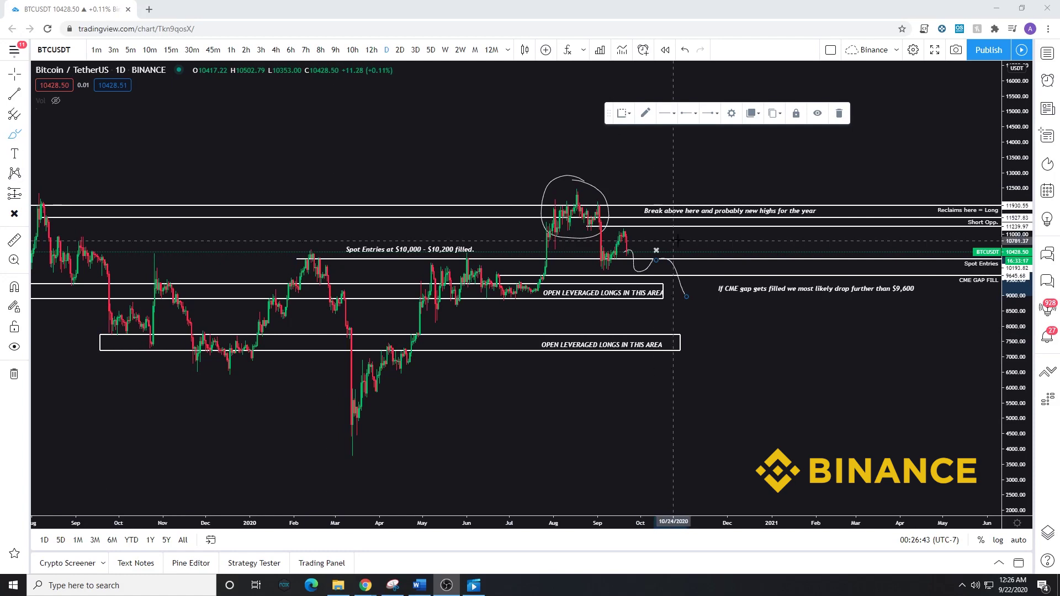
mouse_move(630, 250)
mouse_down()
mouse_move(680, 193)
mouse_move(685, 204)
mouse_move(740, 208)
mouse_move(770, 142)
mouse_move(781, 149)
mouse_up()
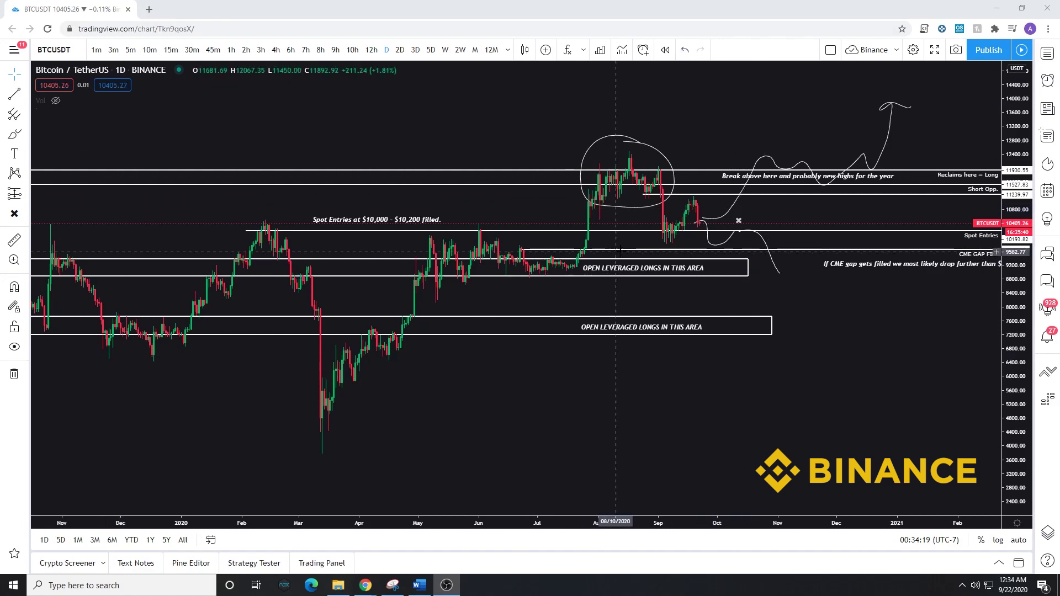
- Shift the chart left to make room for the bullish projection toward 14,000
drag(570, 152, 469, 152)
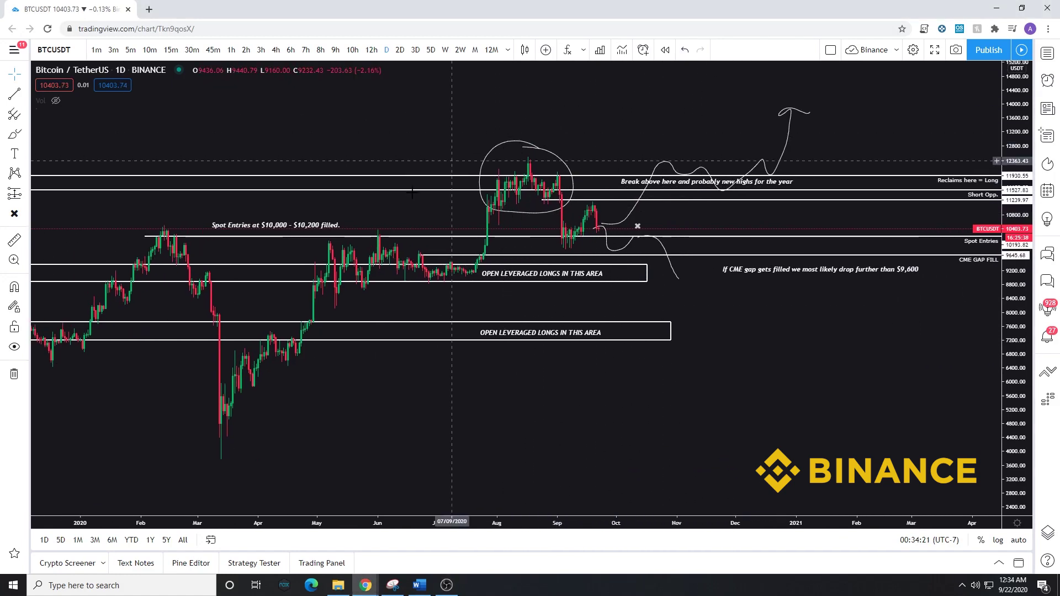